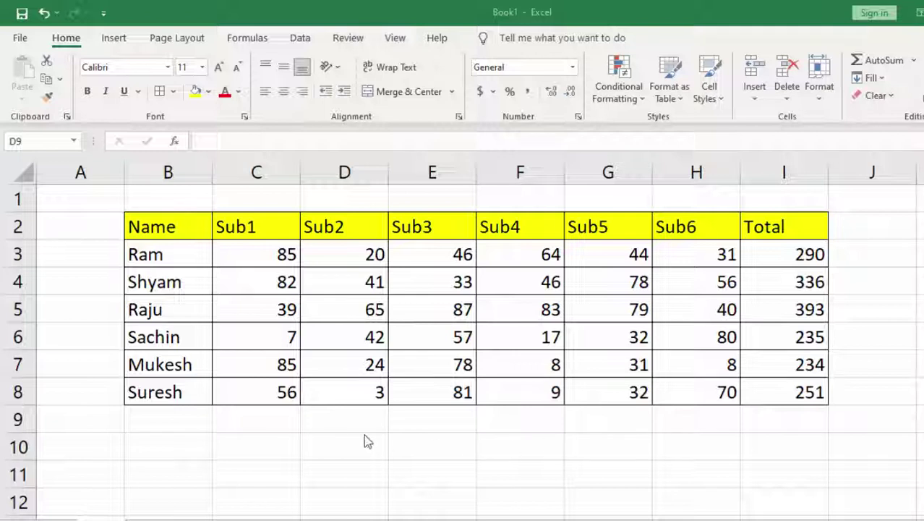
Select the Name column of the marks table, B2 from the header down to Suresh in B8.
left_click(336, 437)
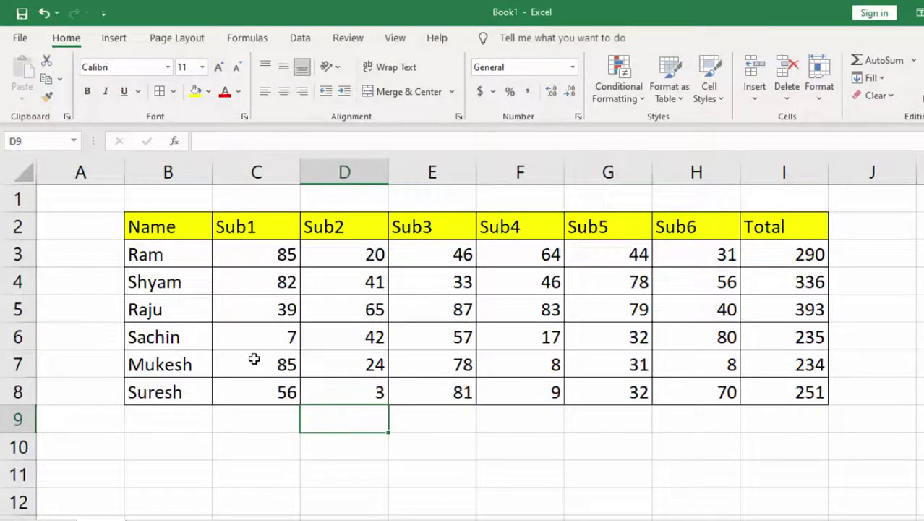
left_click_drag(178, 229, 766, 392)
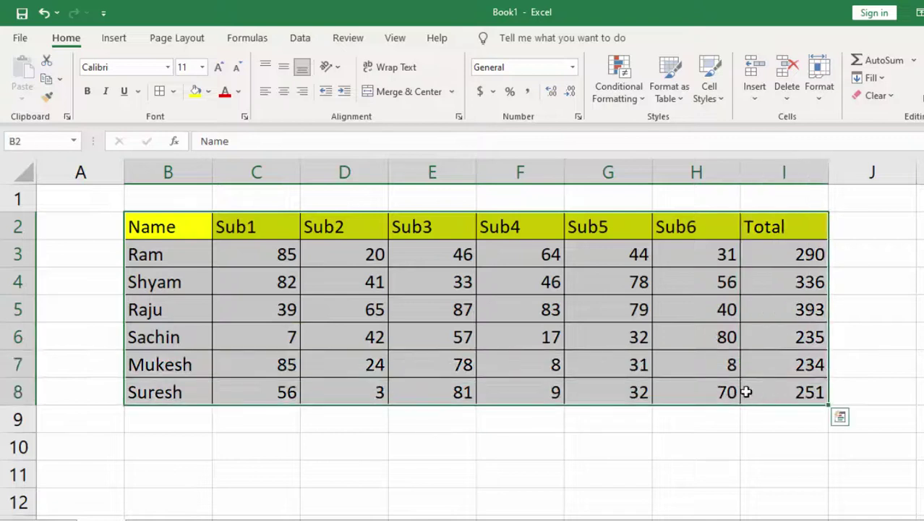
left_click(462, 438)
left_click_drag(180, 229, 167, 365)
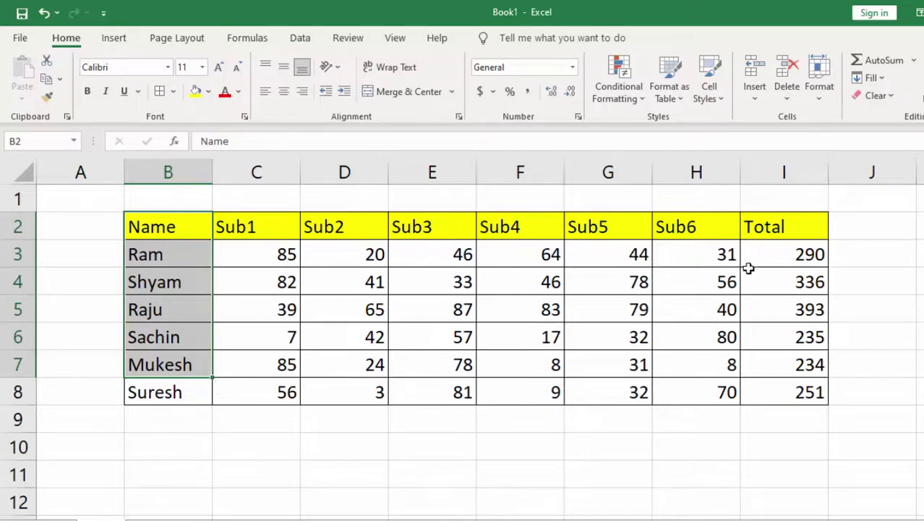
left_click_drag(784, 255, 781, 389)
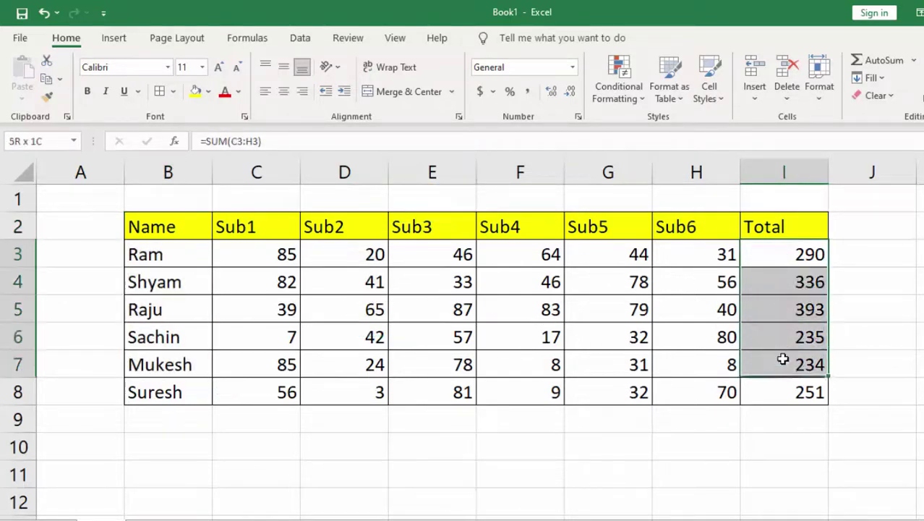
left_click(168, 446)
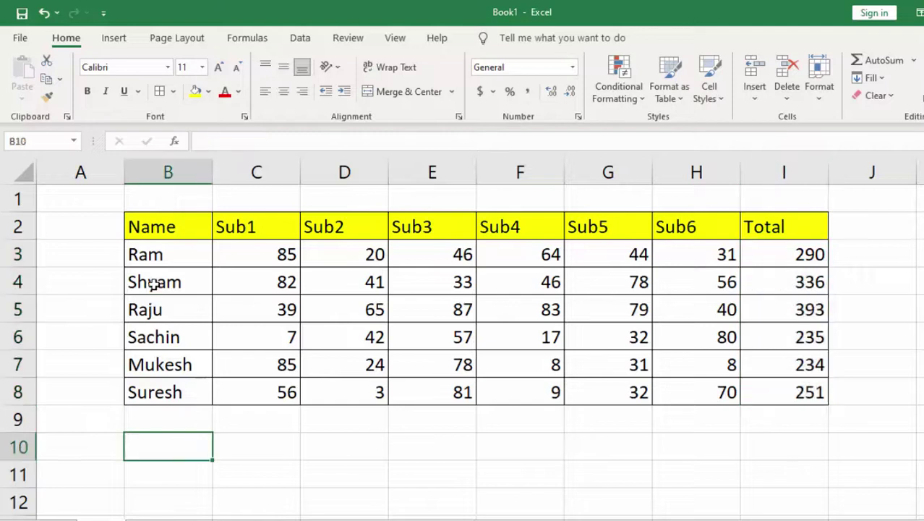
left_click(157, 254)
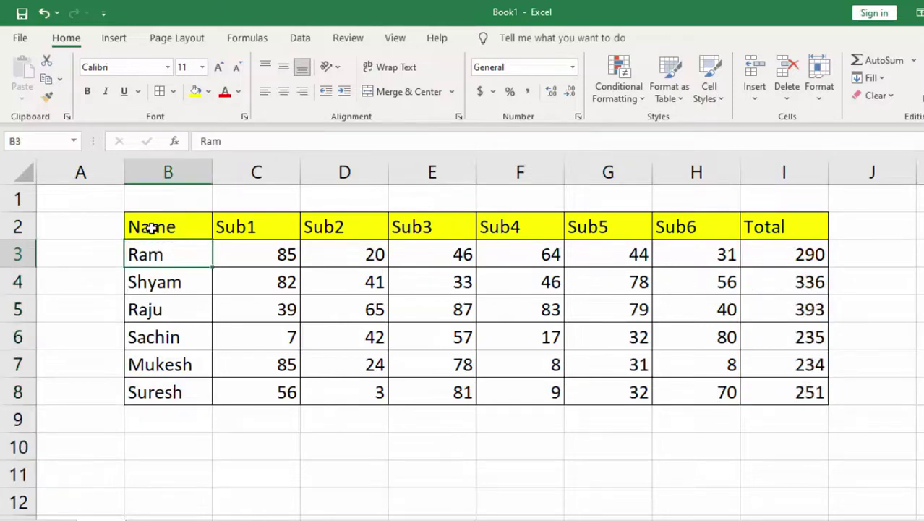
left_click_drag(158, 223, 158, 392)
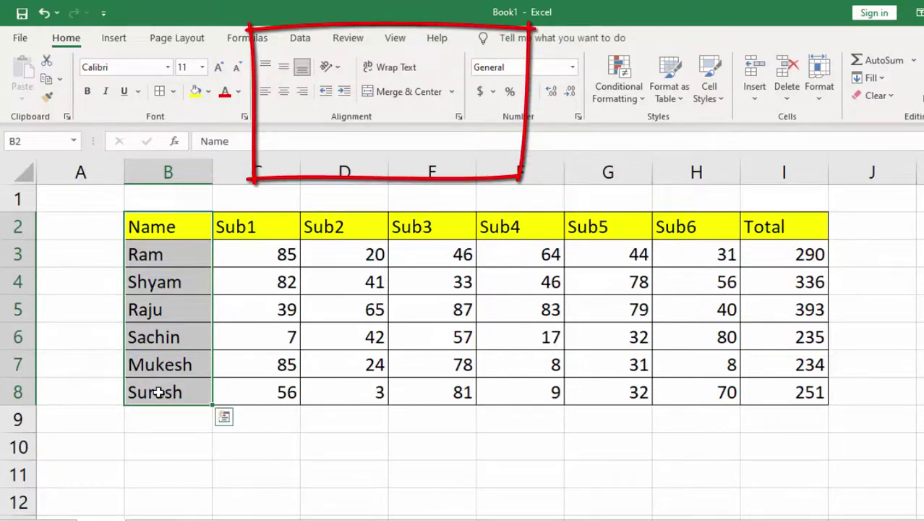
Try defining B2:B8 as 'Name of Student' with Workbook scope, which Excel rejects.
key("ctrl+F3")
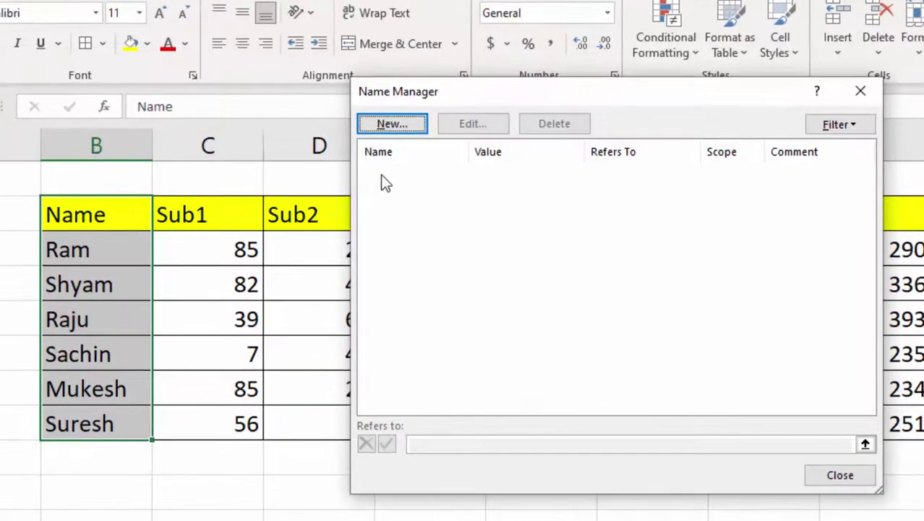
left_click(388, 125)
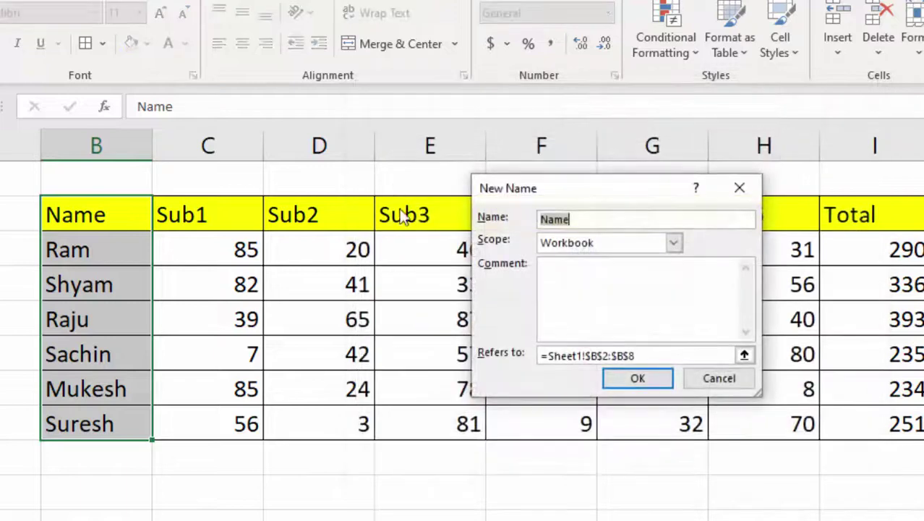
key("BackSpace")
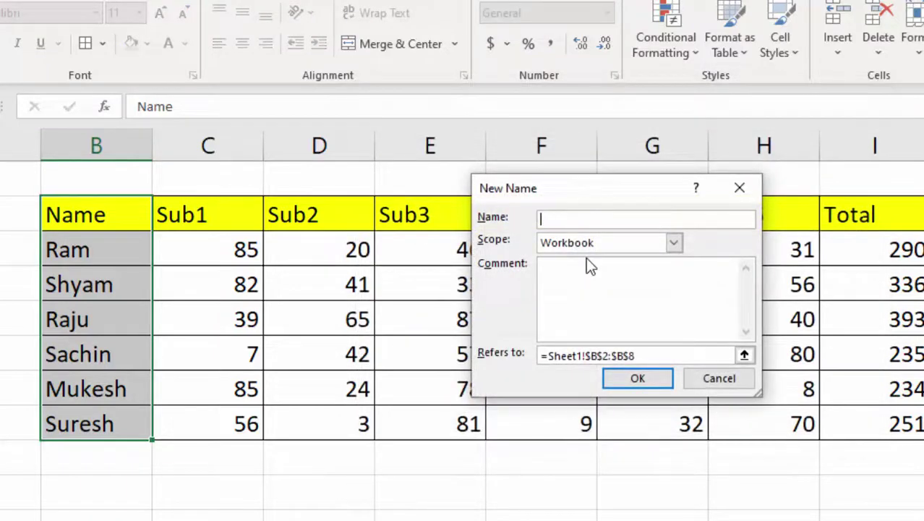
type("Na")
type("me of ")
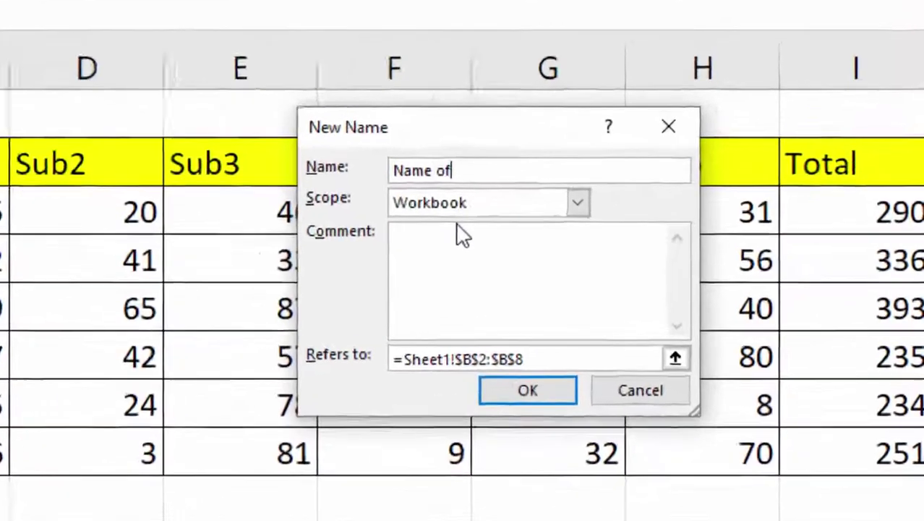
type("Stu")
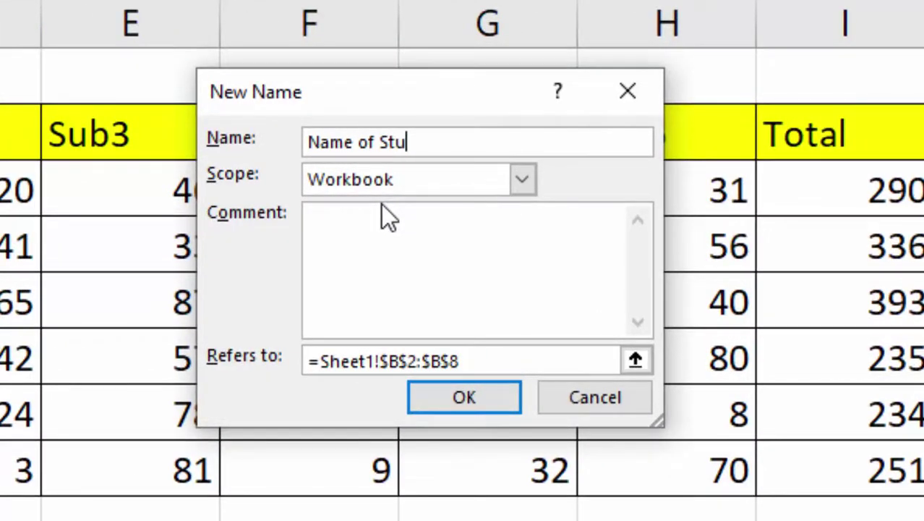
type("dent")
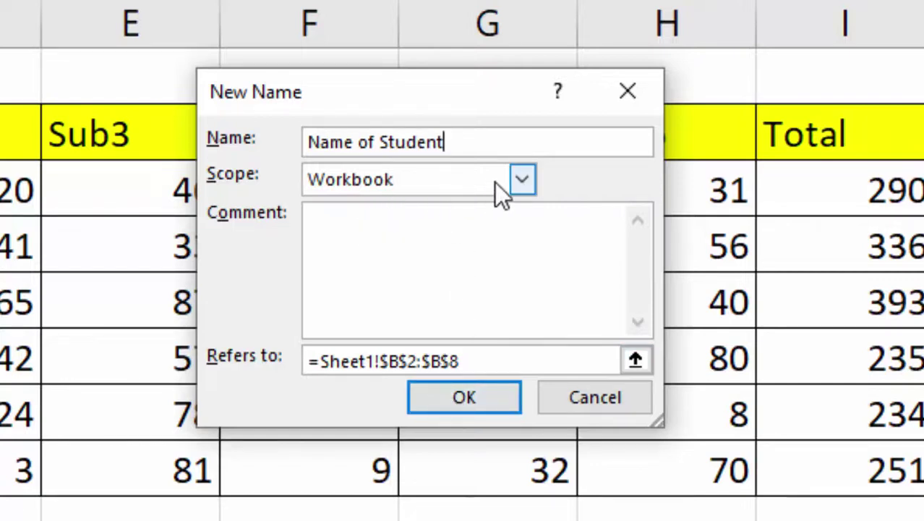
left_click(524, 180)
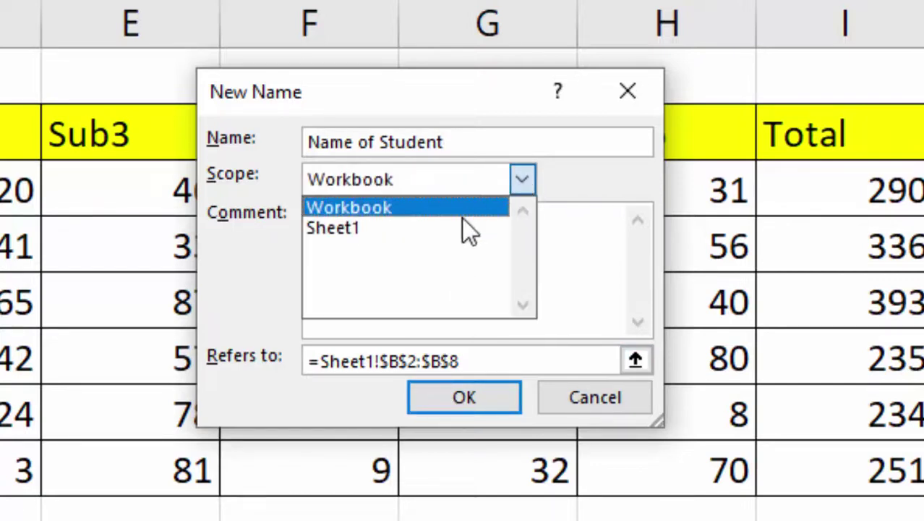
left_click(522, 182)
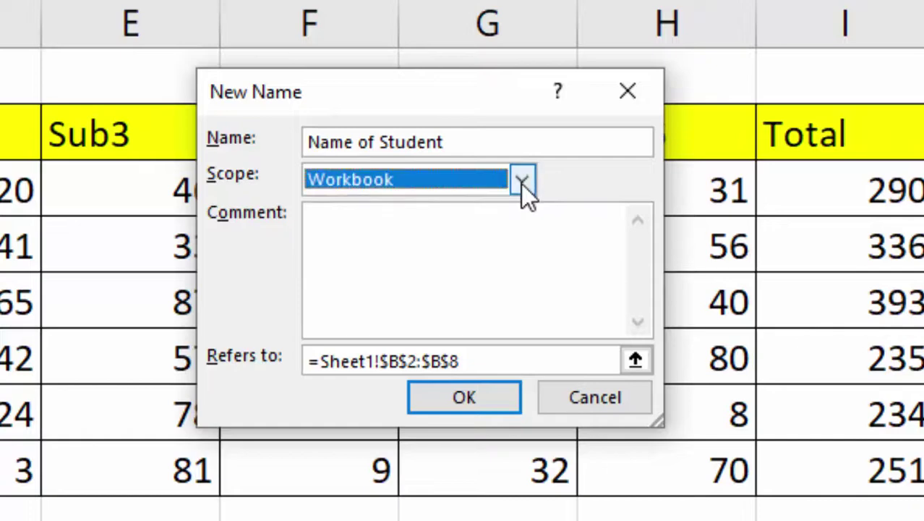
left_click(485, 395)
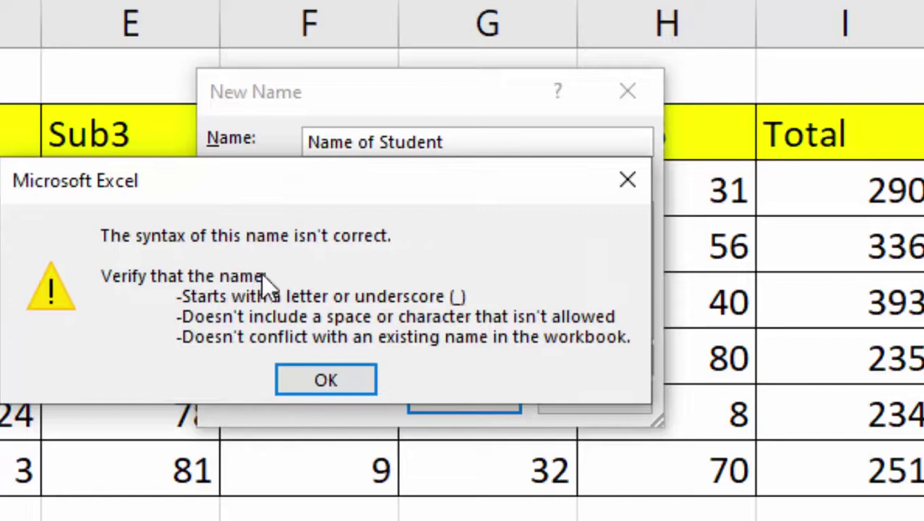
Dismiss the syntax error and define the name as 'Name_of_Student', replacing both spaces with underscores.
left_click(325, 379)
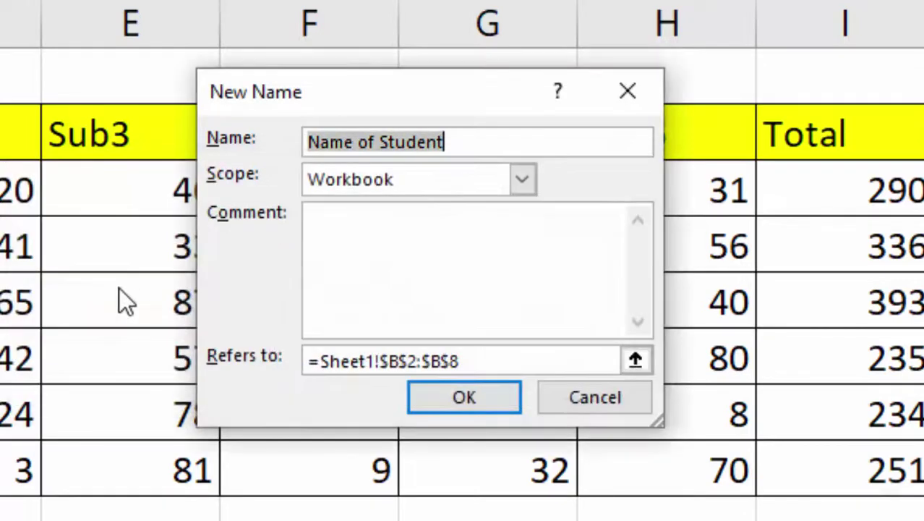
left_click(384, 141)
key("BackSpace")
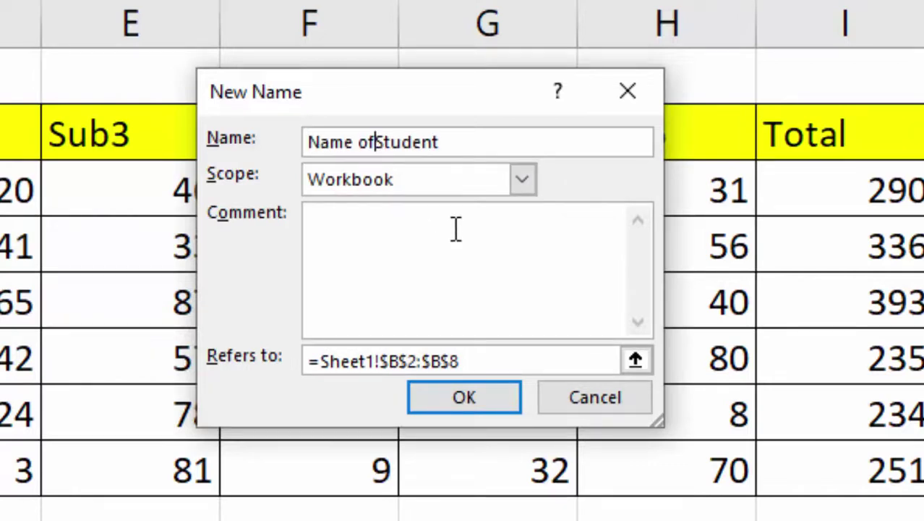
type("_")
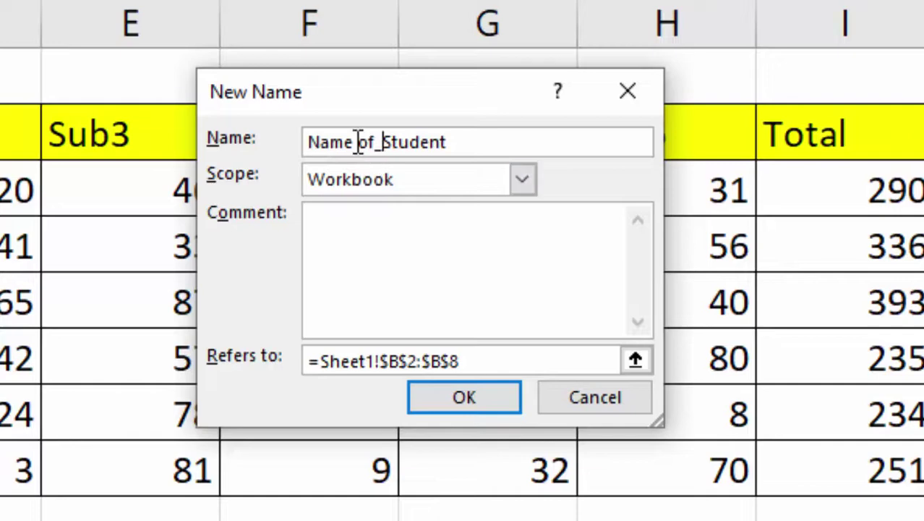
key("BackSpace")
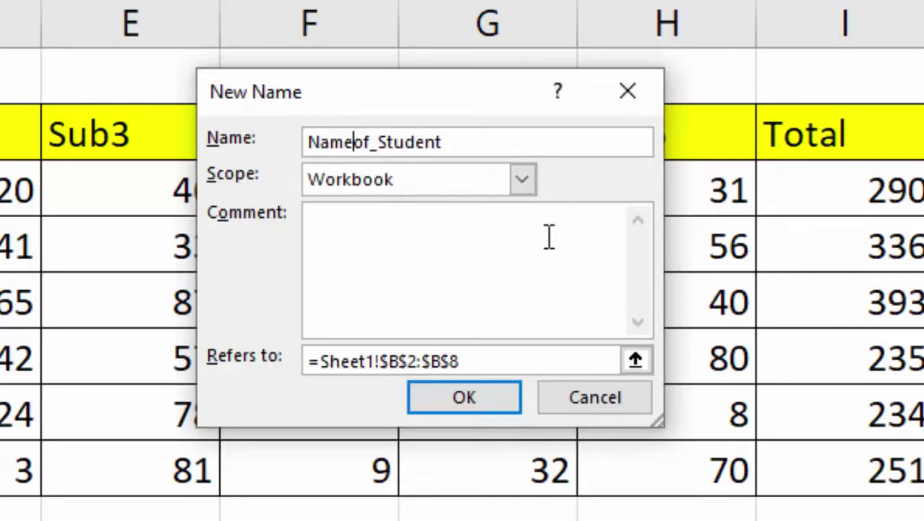
type("_")
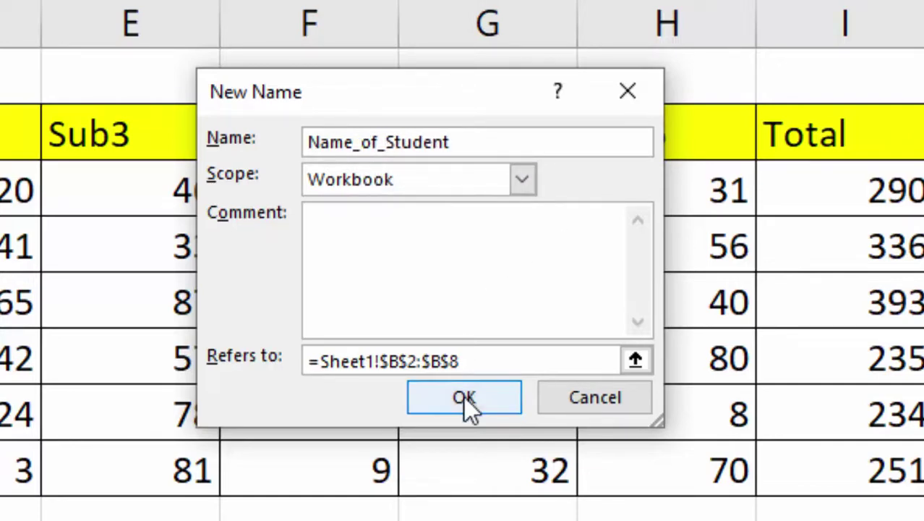
left_click(463, 397)
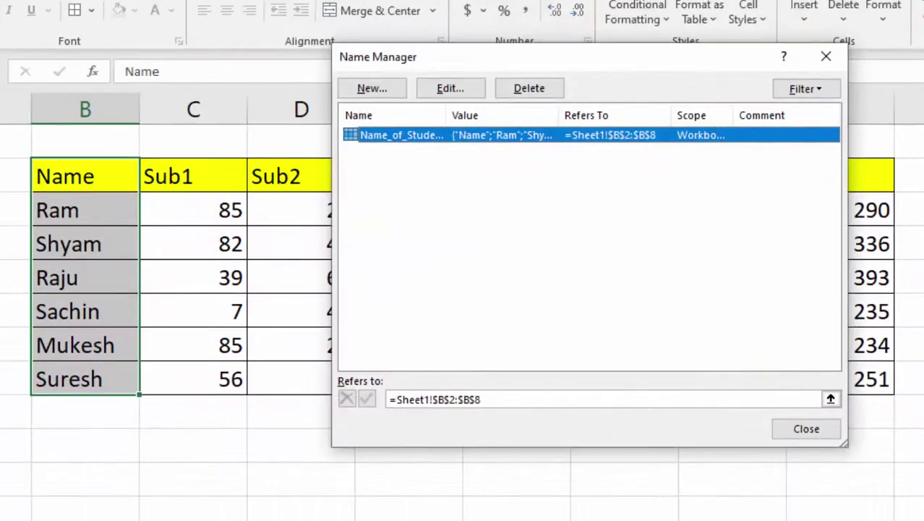
Close Name Manager, click marks cells C6, C4 and D4, then reselect B2:B8.
left_click(819, 432)
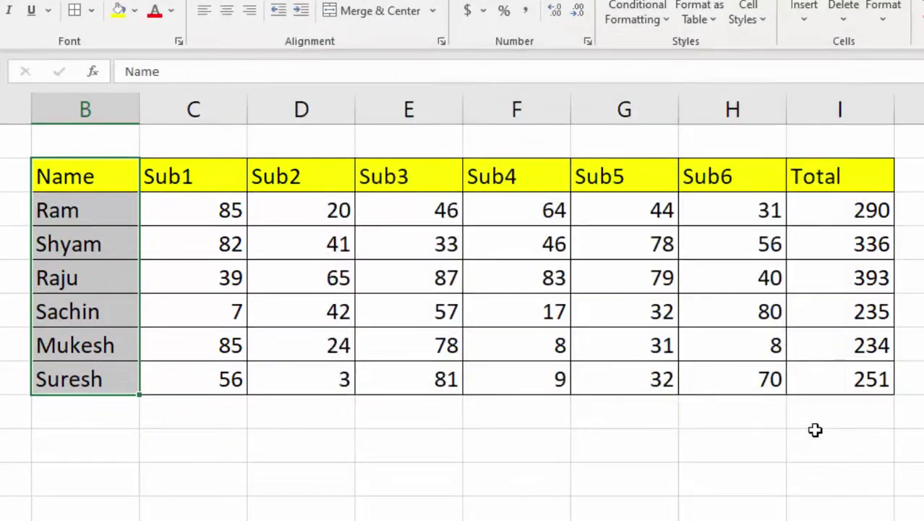
left_click(569, 490)
left_click(225, 299)
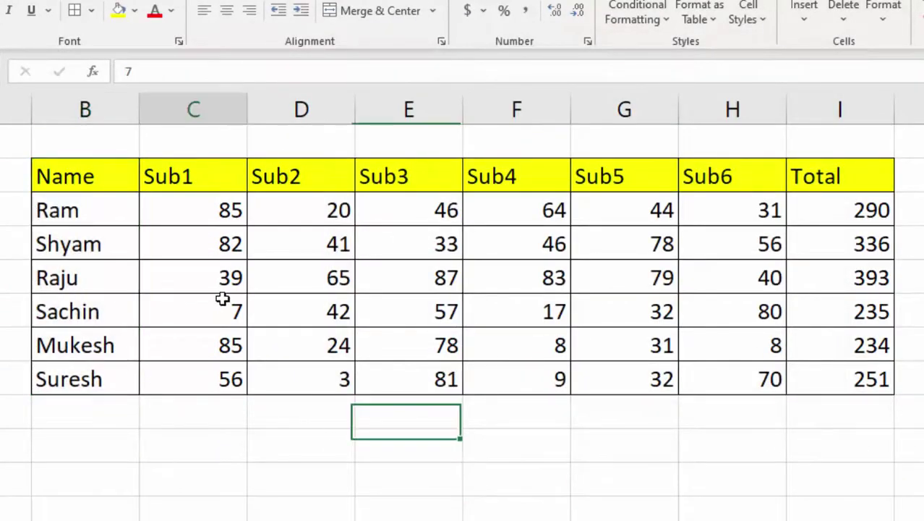
left_click(220, 242)
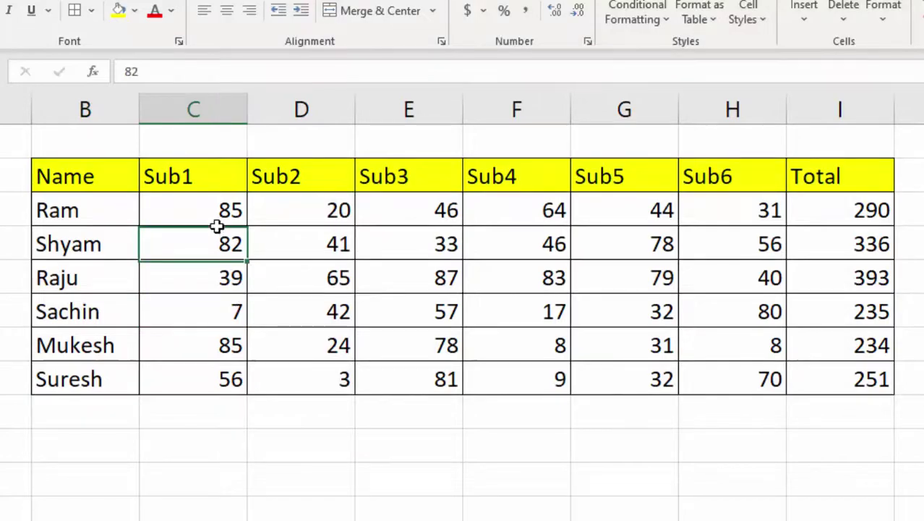
left_click(291, 246)
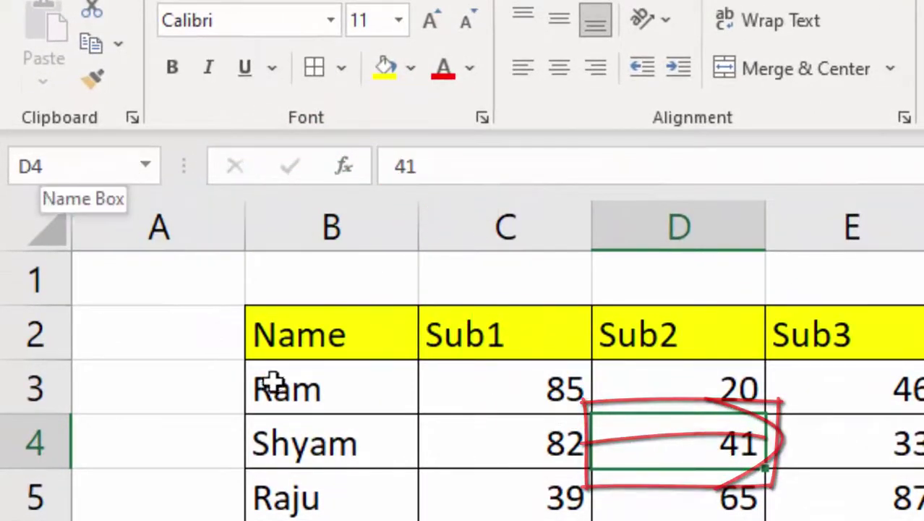
left_click_drag(330, 330, 177, 379)
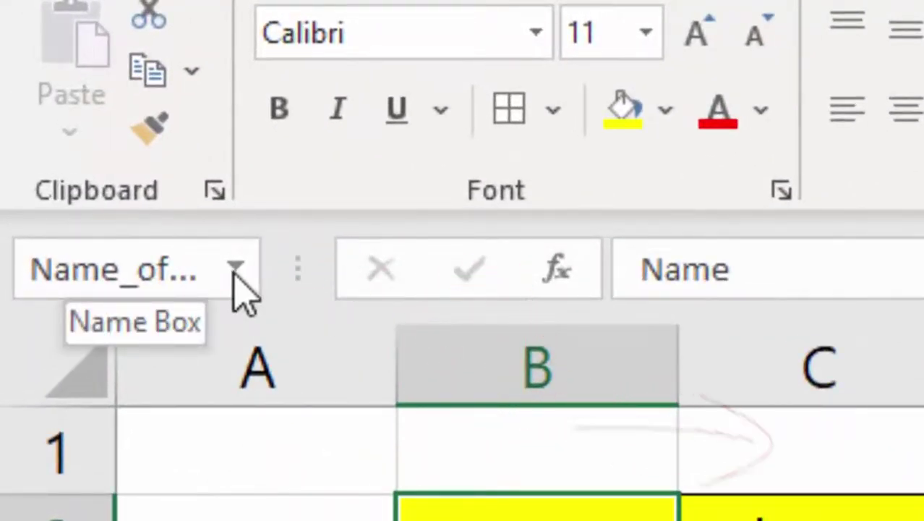
left_click(236, 270)
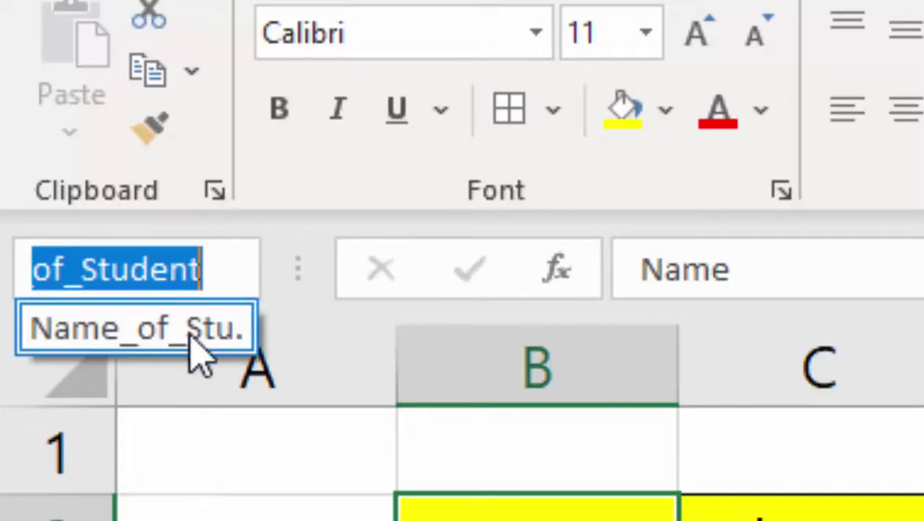
key("Escape")
left_click(640, 294)
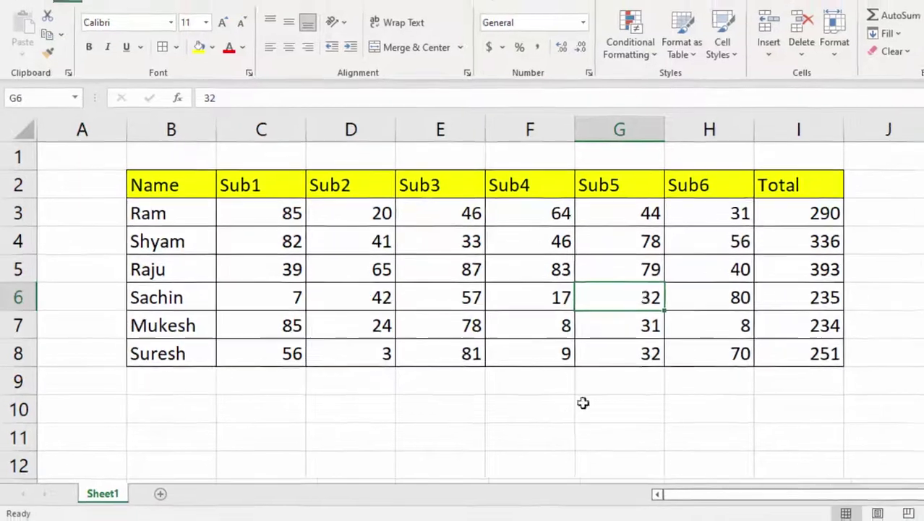
left_click(841, 316)
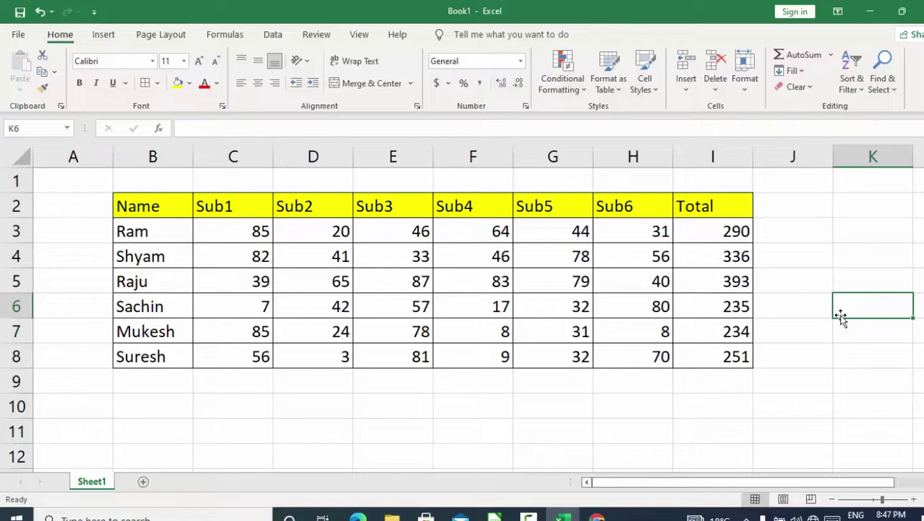
Choose Name_of_Student from the Name Box list to select B2:B8.
left_click(67, 129)
left_click(52, 149)
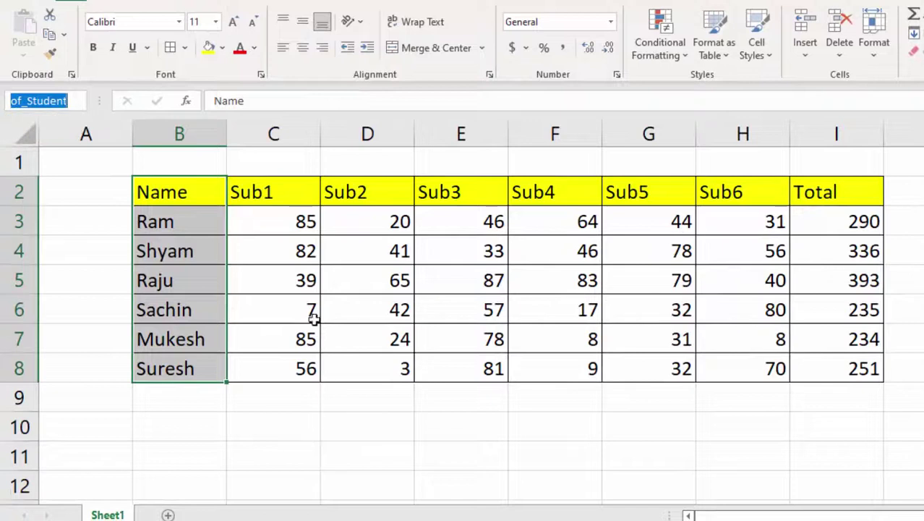
Select Ram's six subject marks from C3 to H3.
left_click(266, 222)
left_click_drag(266, 222, 724, 222)
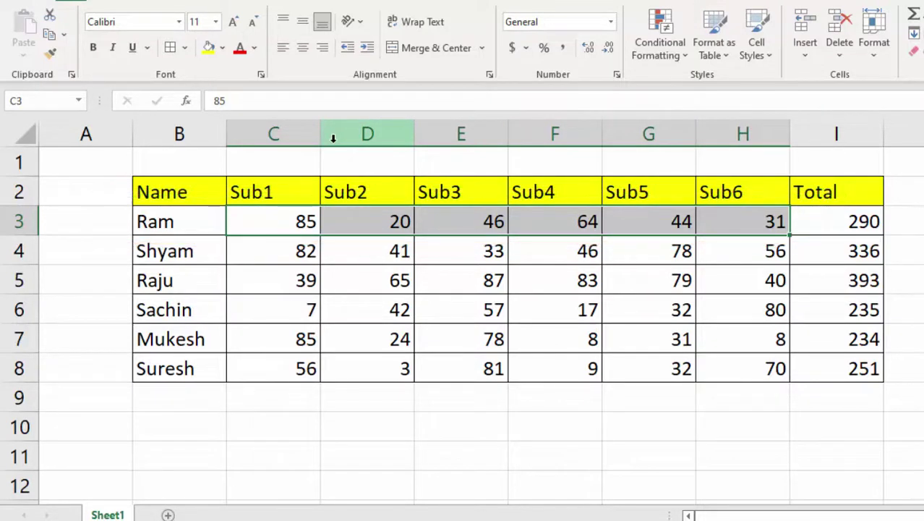
key("ctrl+q")
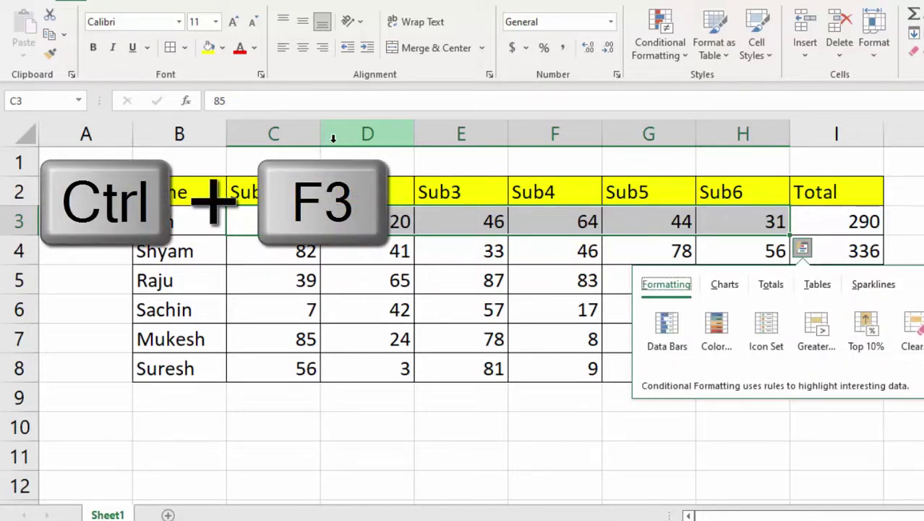
Delete the Name_of_Student name in Name Manager and confirm the deletion.
left_click(919, 427)
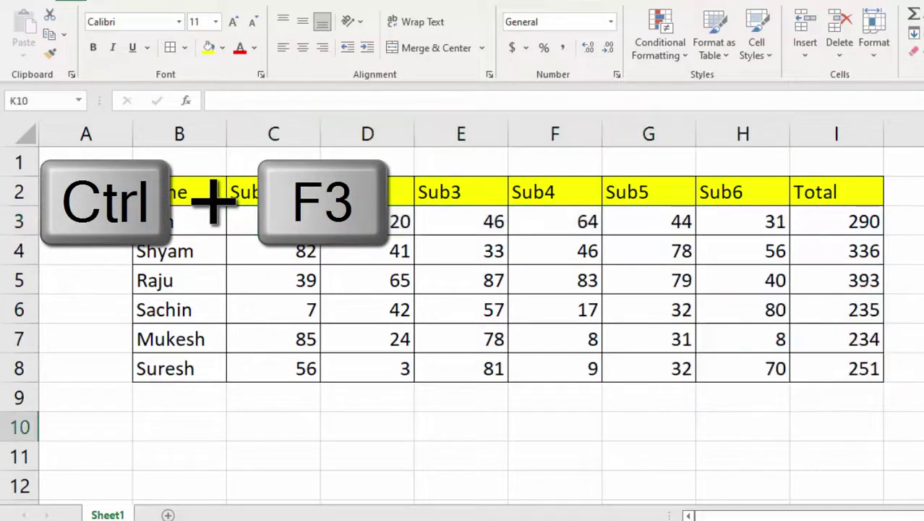
key("ctrl+F3")
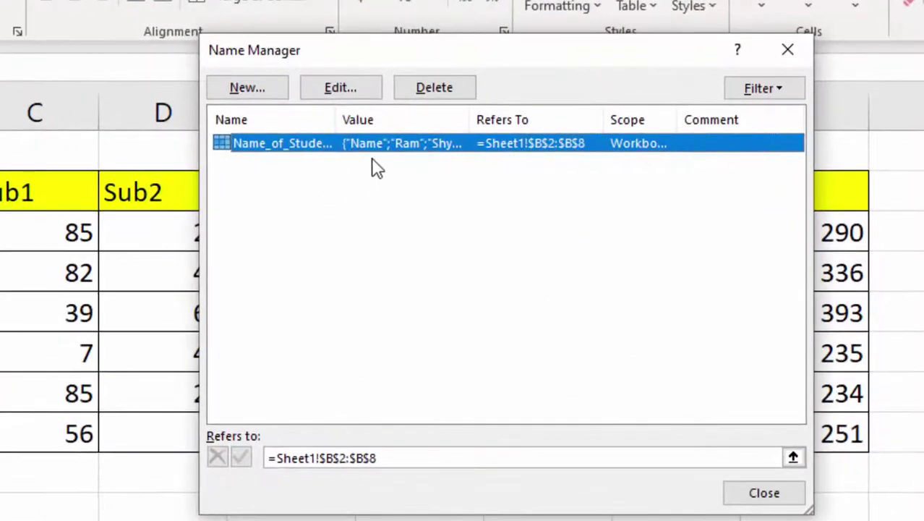
left_click(428, 91)
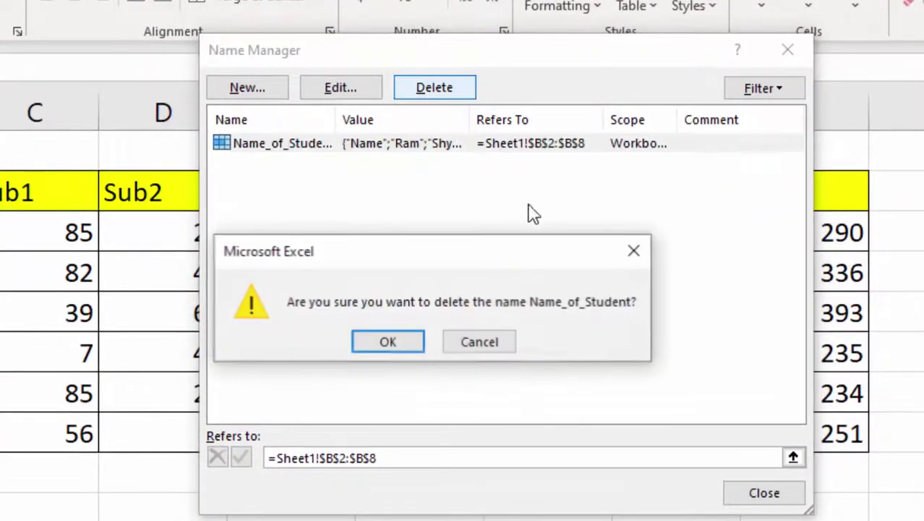
left_click(384, 346)
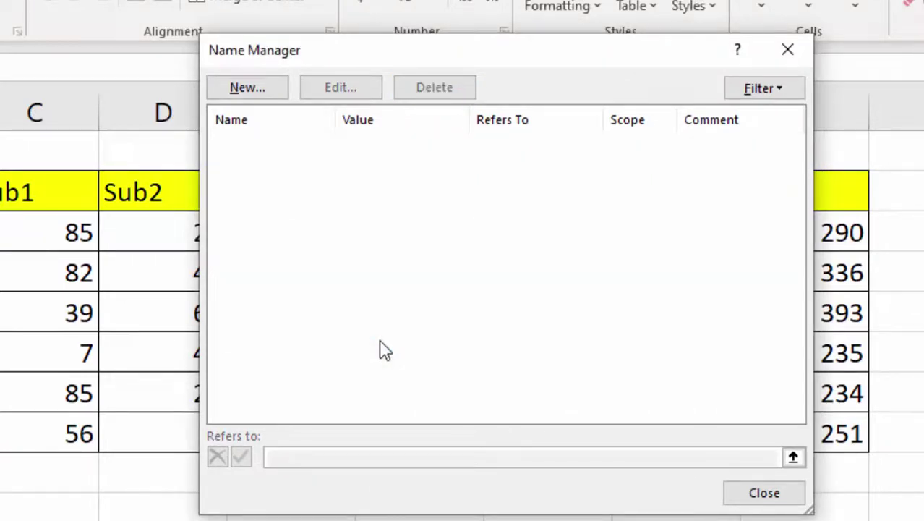
Select C3:H3 and define it as the name Ram in Name Manager.
key("Escape")
left_click_drag(223, 262, 737, 265)
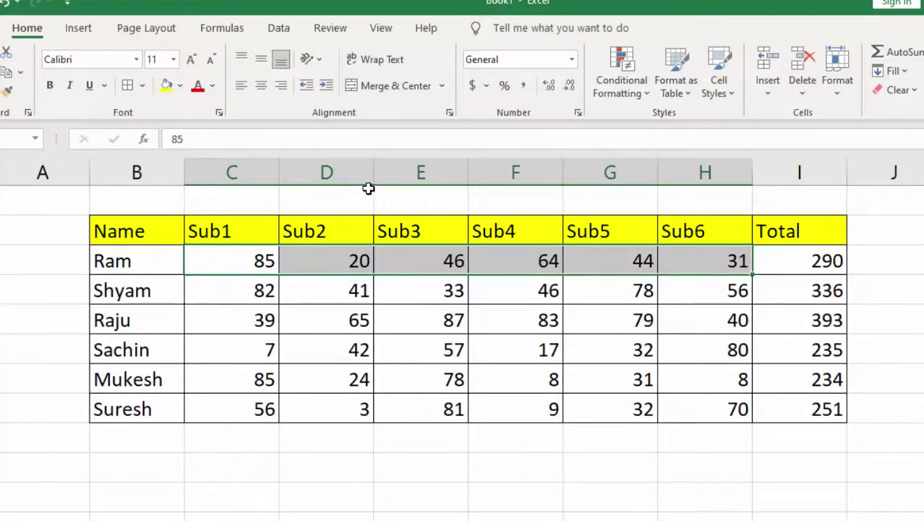
key("ctrl+F3")
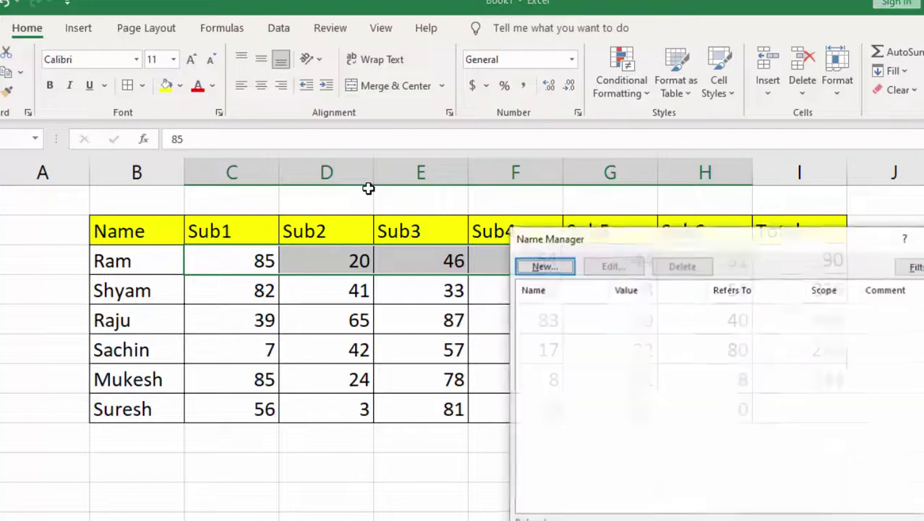
left_click(544, 266)
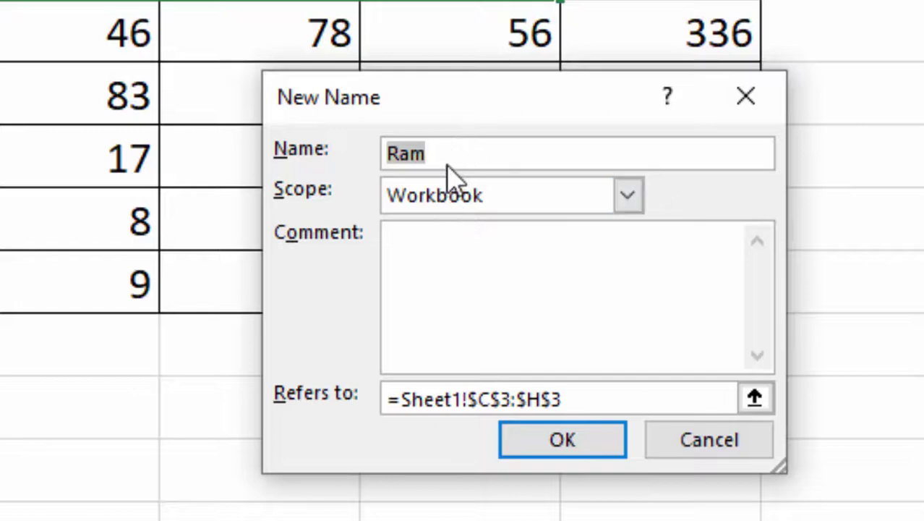
left_click(583, 455)
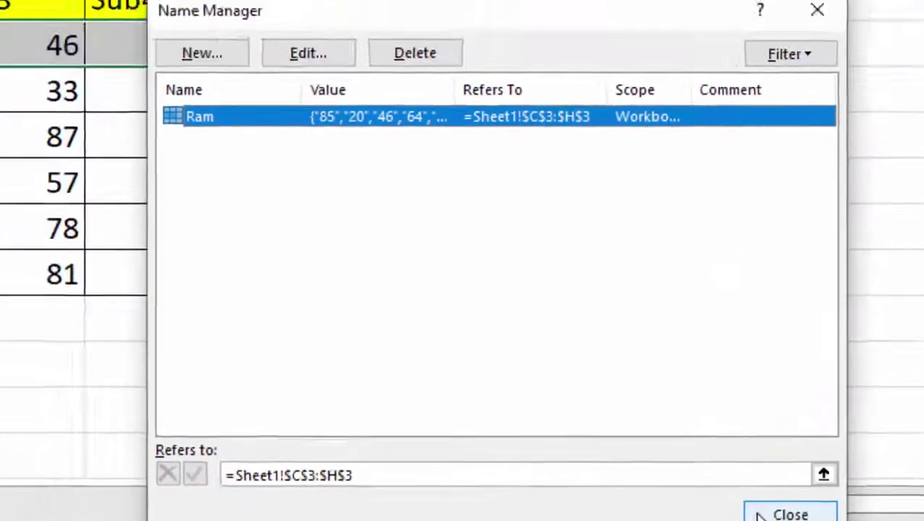
key("Escape")
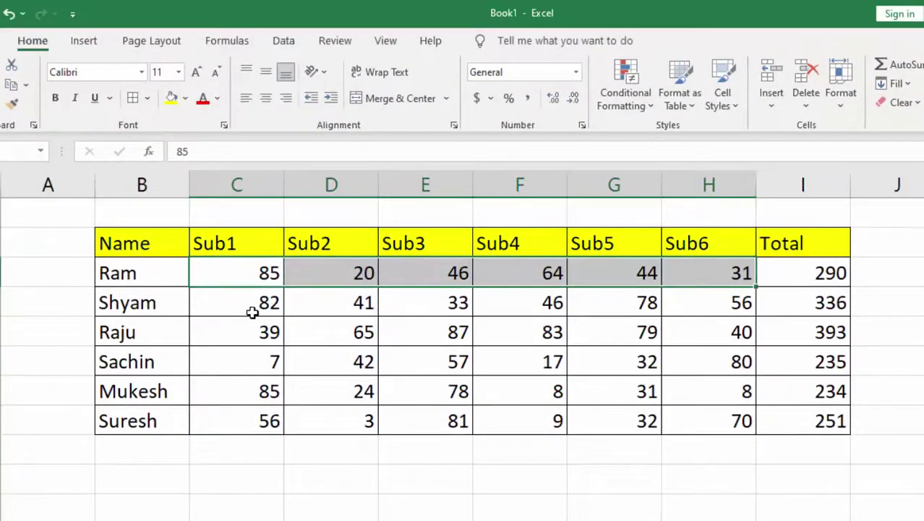
Select C4:H4 and define it as the name Shyam, referring to =Sheet1!$C$4:$H$4.
left_click_drag(269, 303, 659, 317)
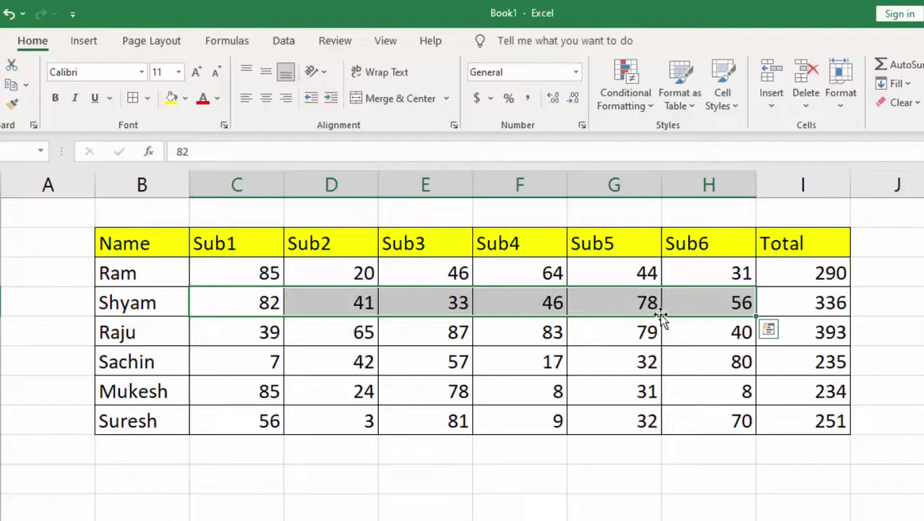
key("ctrl+F3")
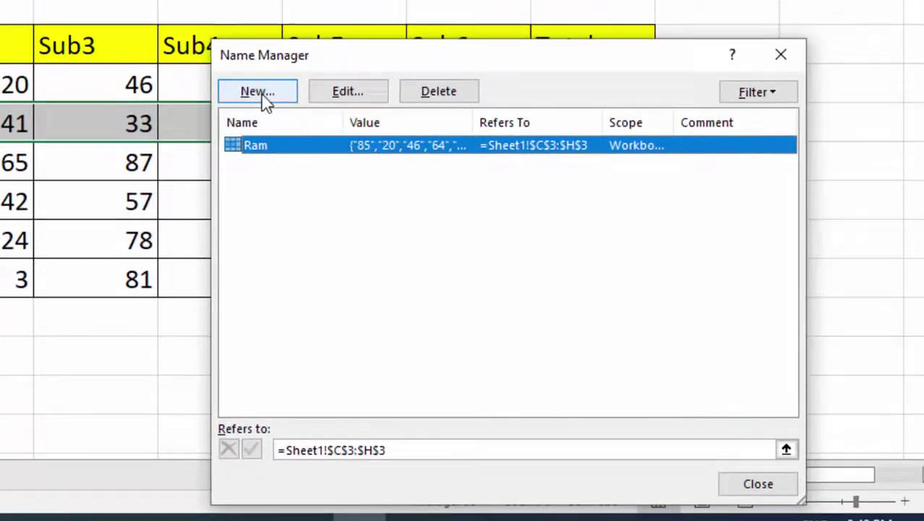
left_click(259, 92)
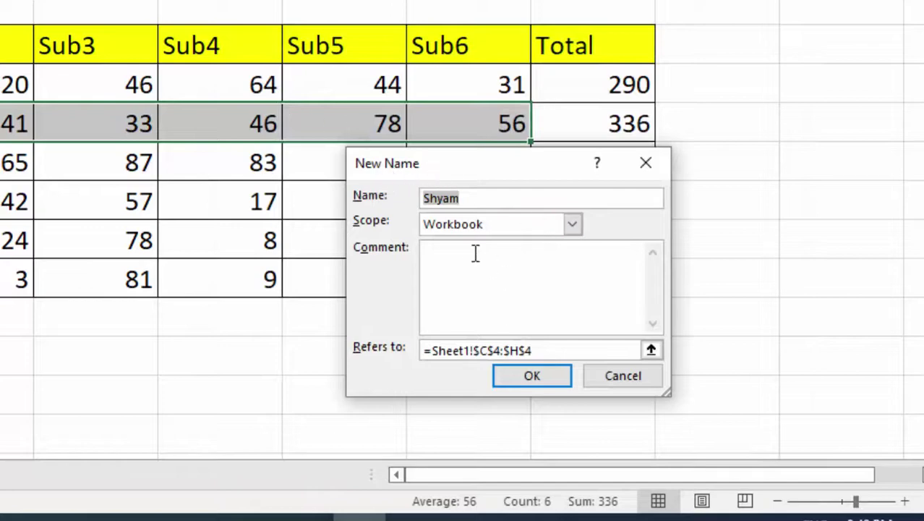
left_click(537, 375)
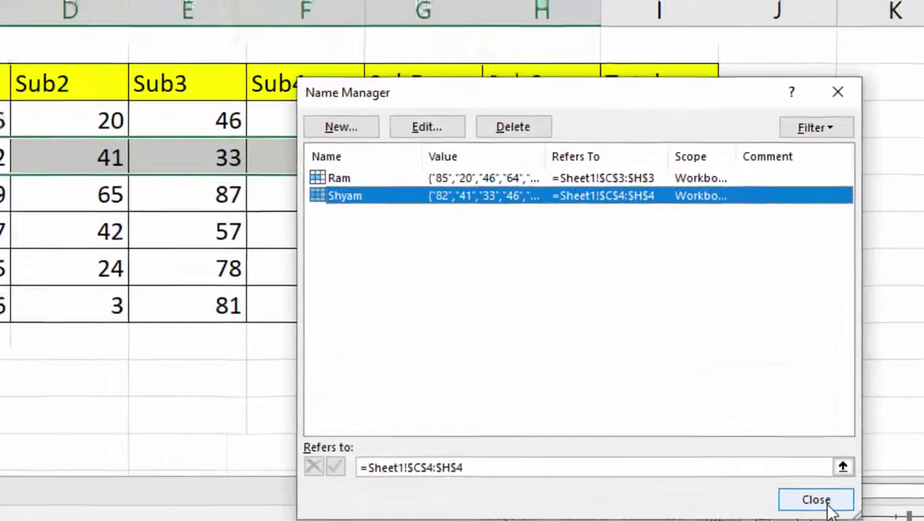
left_click(784, 490)
left_click(916, 206)
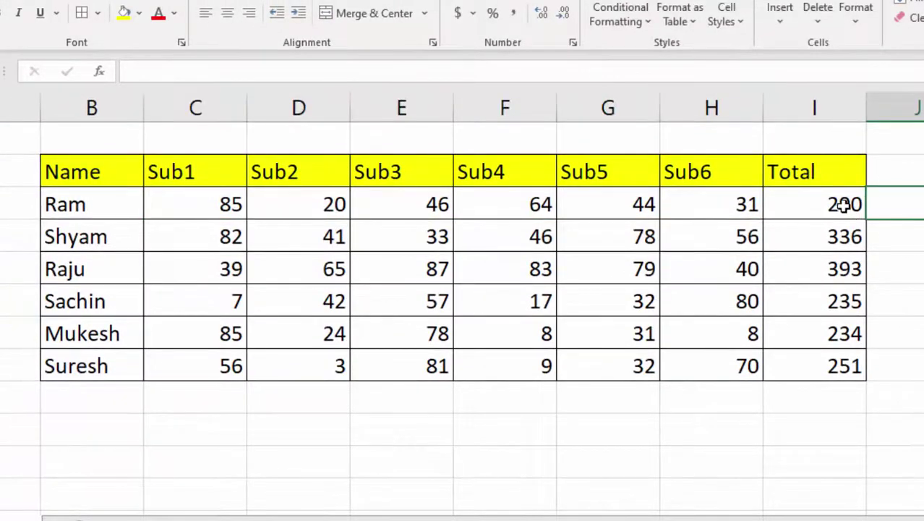
Clear the totals in I3:I8 and enter =SUM(Ram) in I3, giving 290.
left_click_drag(841, 204, 831, 368)
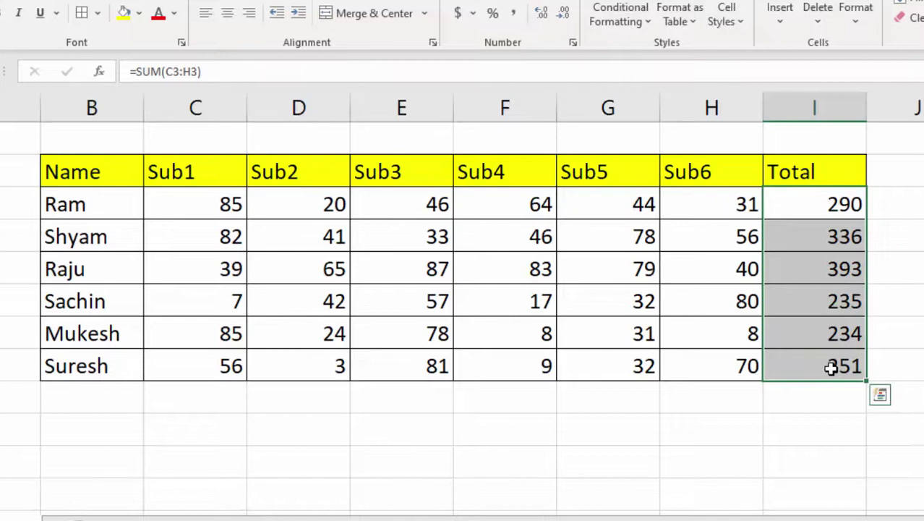
key("Delete")
left_click(818, 212)
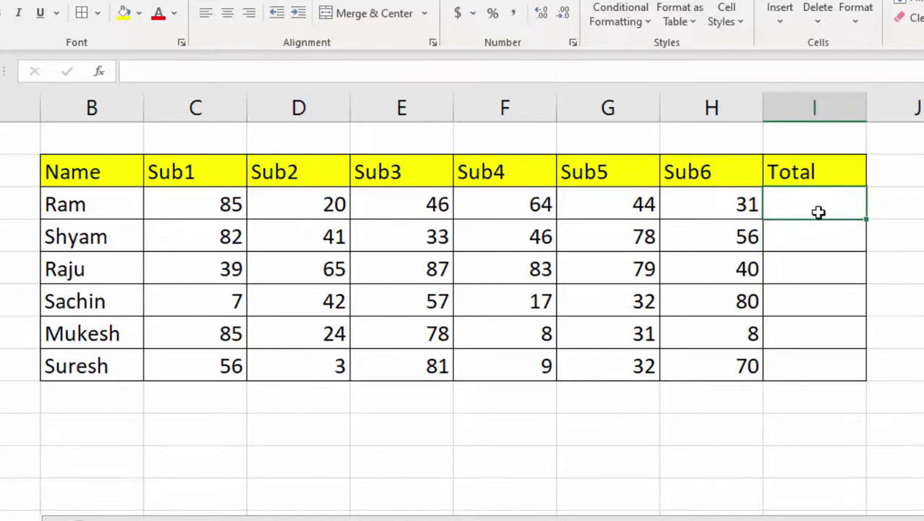
type("=")
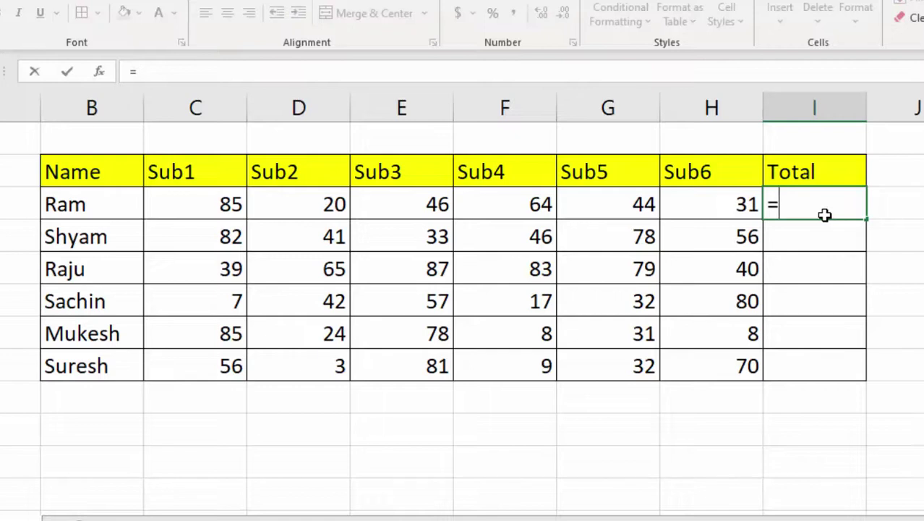
type("sum")
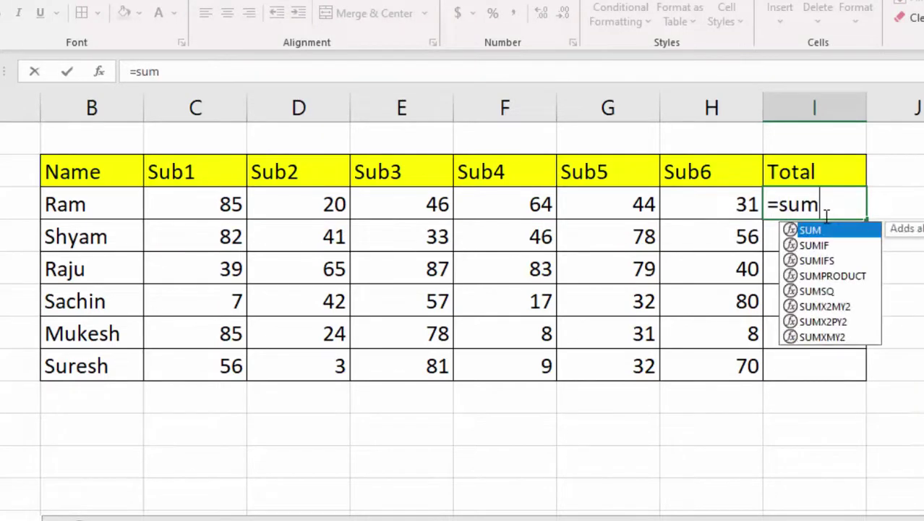
key("Tab")
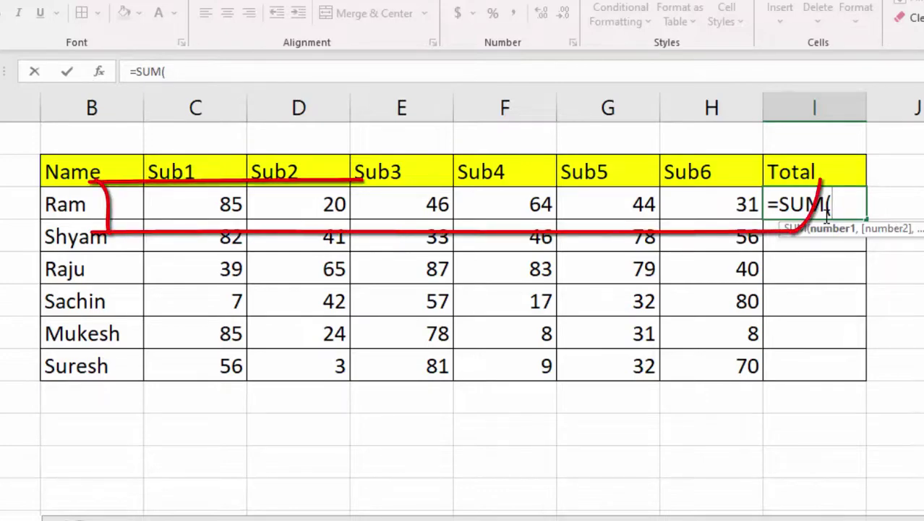
type("R")
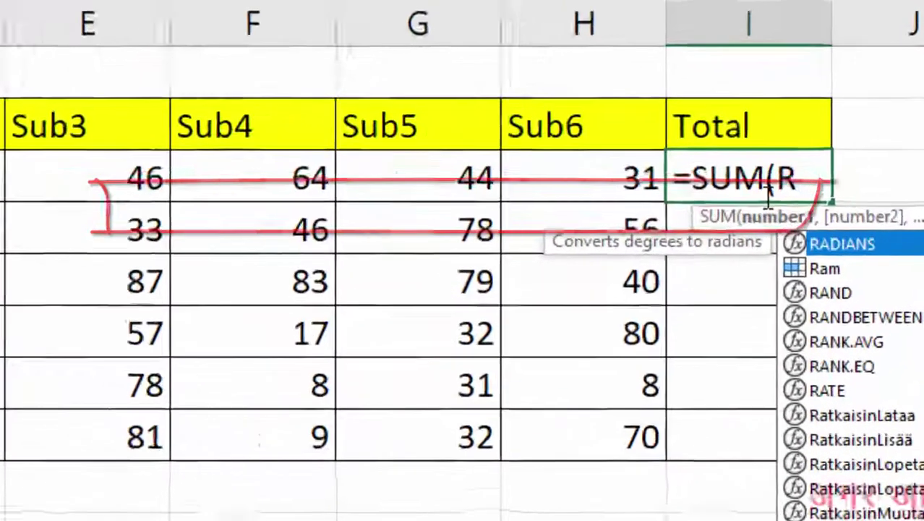
key("Down")
key("Tab")
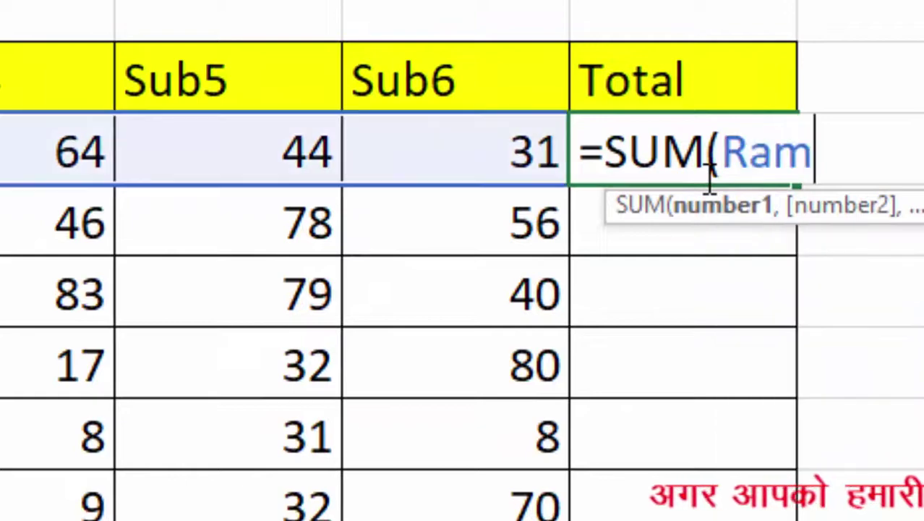
type(")")
key("Return")
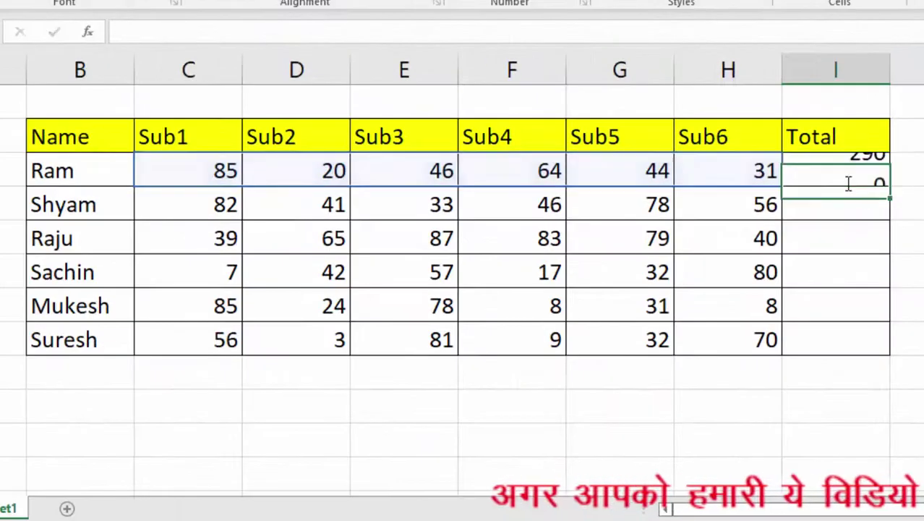
left_click(840, 176)
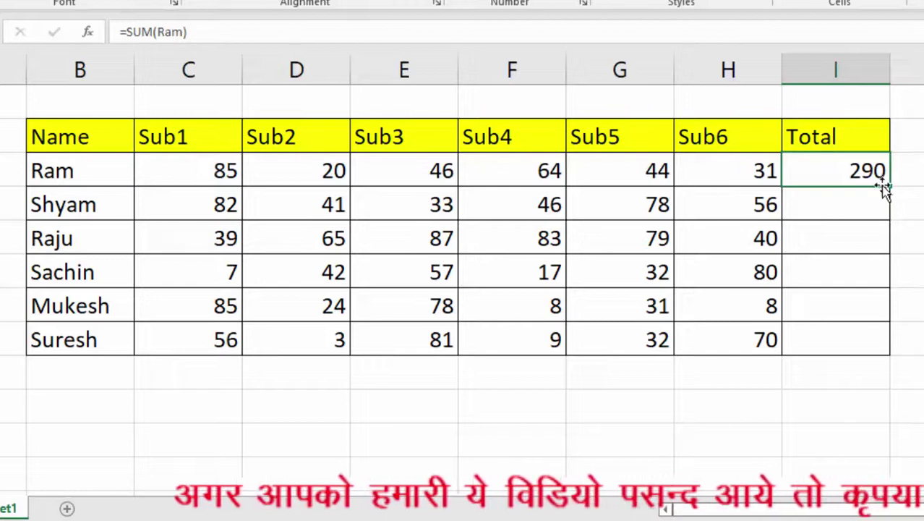
left_click_drag(891, 187, 886, 350)
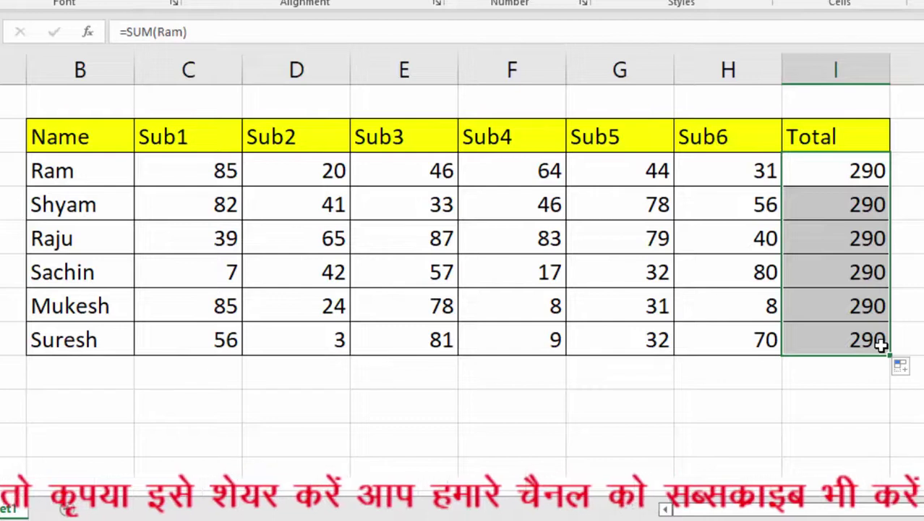
key("ctrl+z")
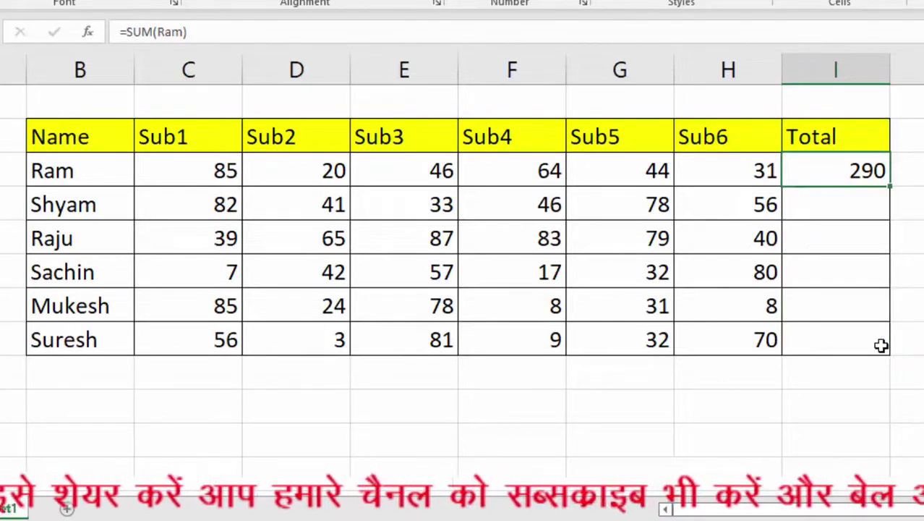
Enter =SUM(Shyam) in cell I4 so Shyam's Total shows 336, then reselect it to verify.
left_click(808, 195)
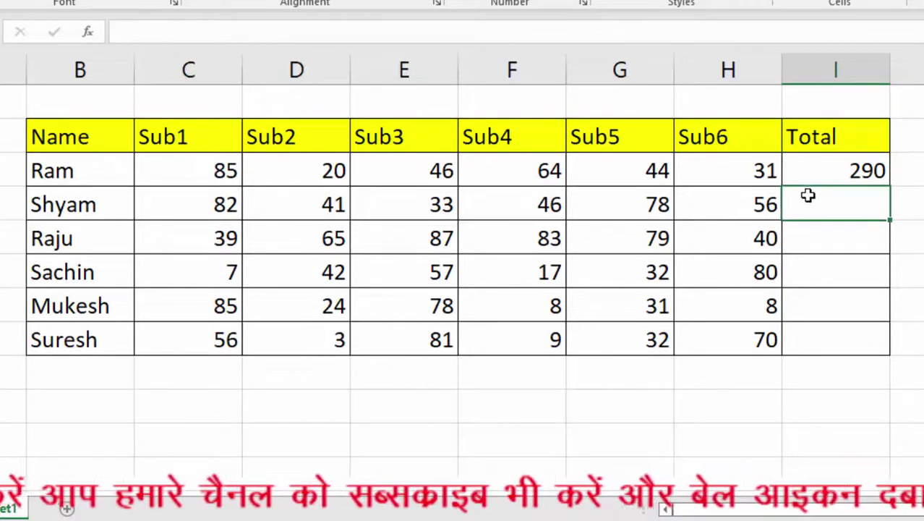
type("=")
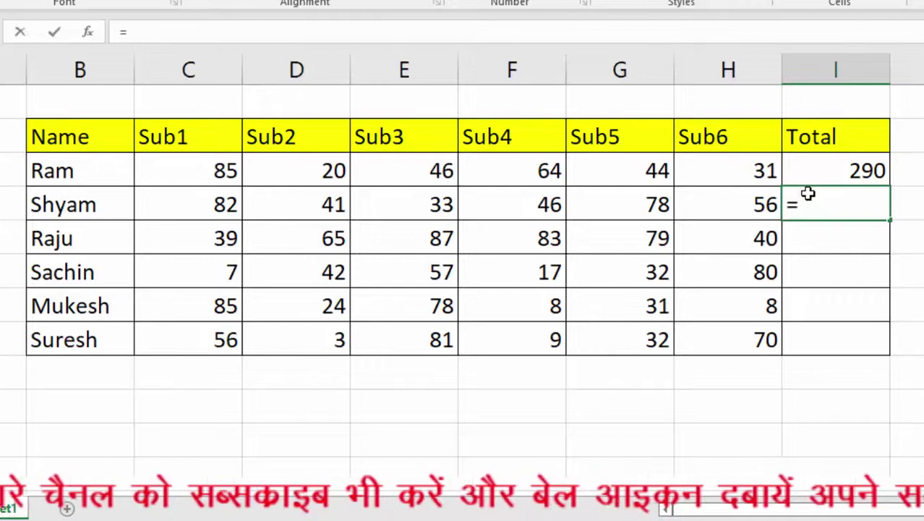
type("sum")
key("Tab")
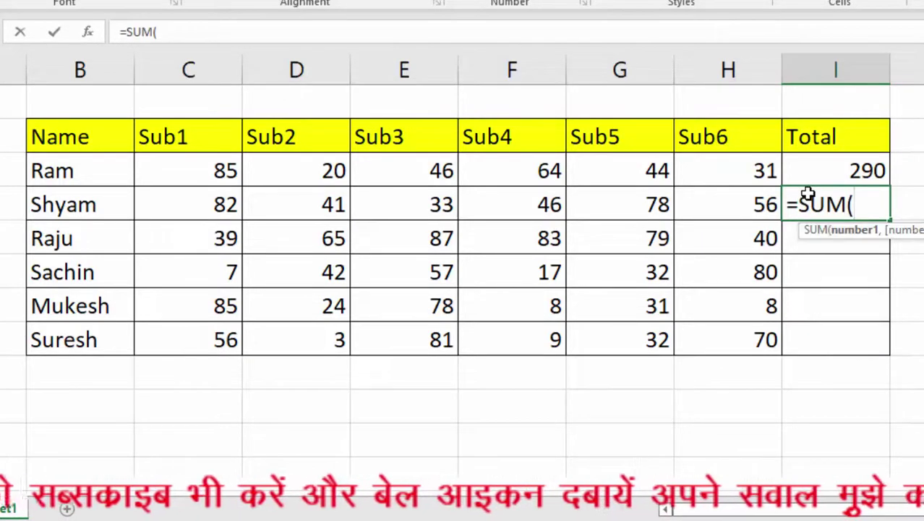
type("s")
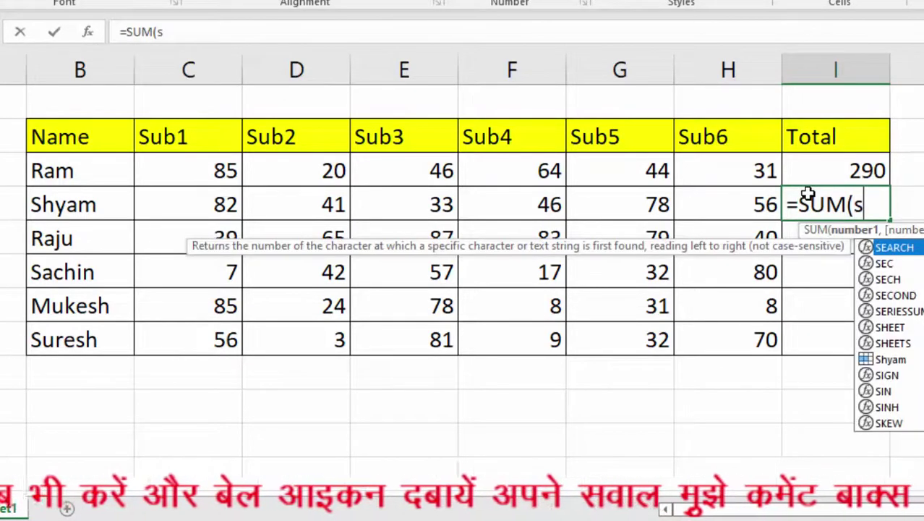
type("hy")
key("Tab")
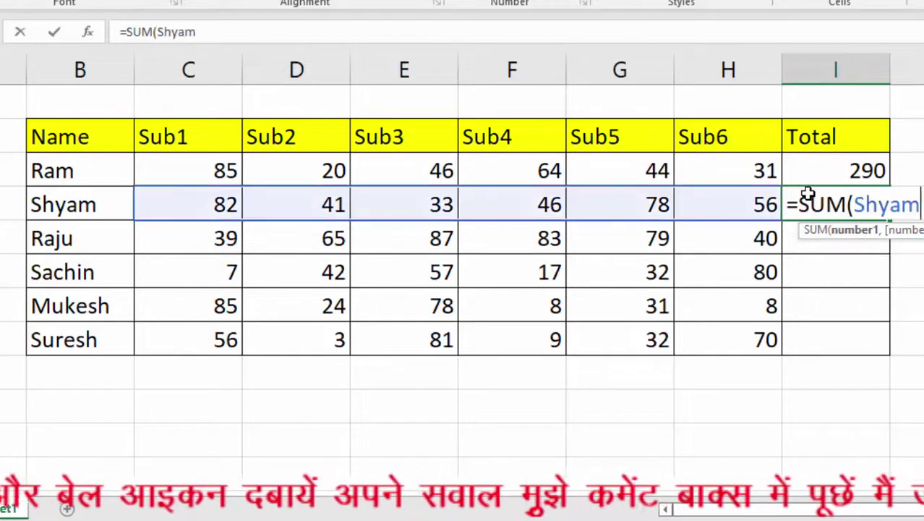
type(")")
key("Return")
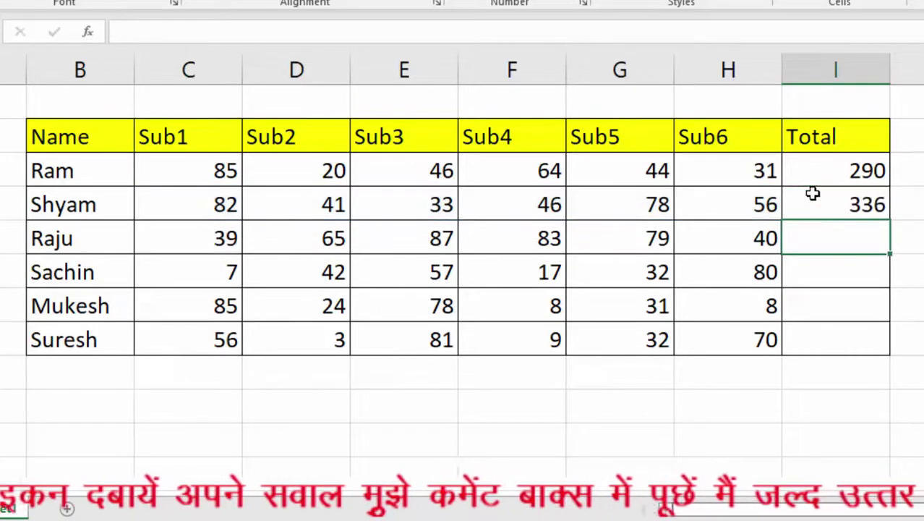
left_click(825, 201)
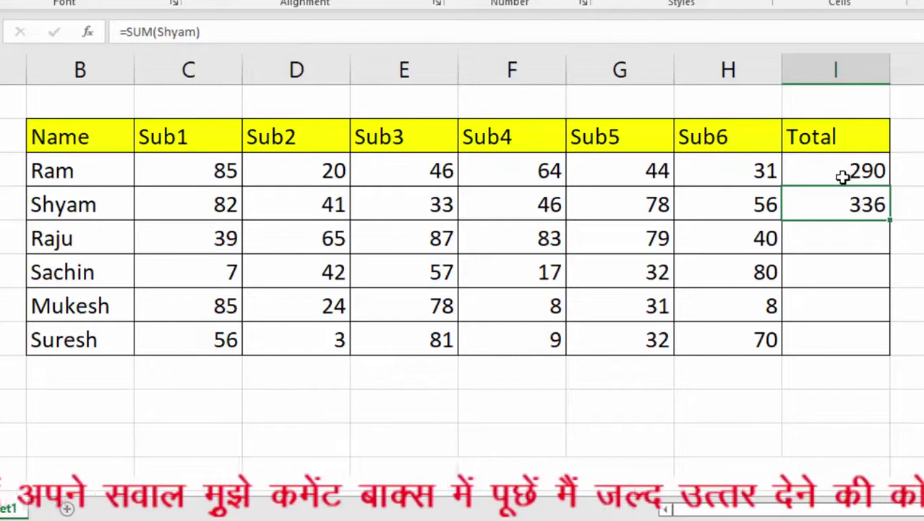